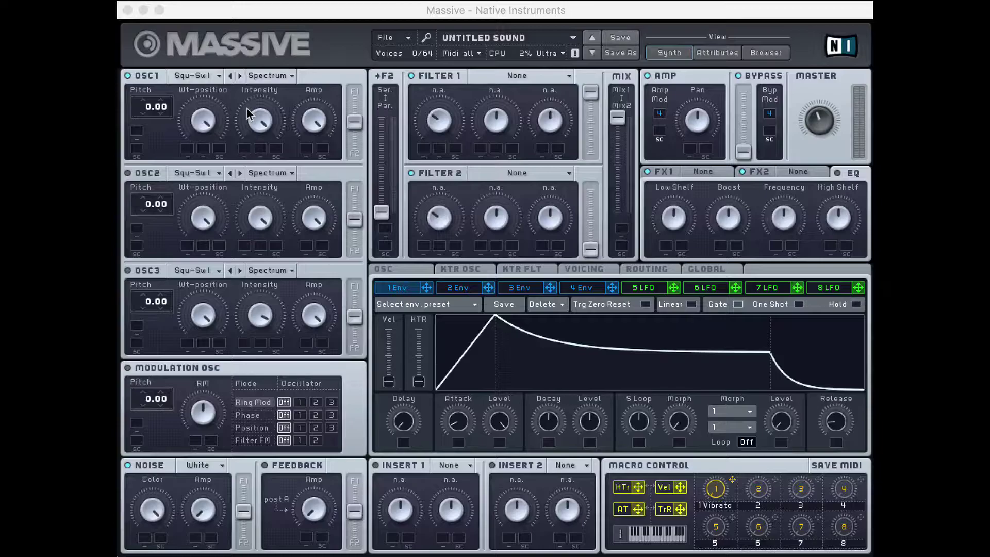
Set the OSC1 wavetable to Colors and the OSC2 wavetable to Camchord.
left_click(222, 75)
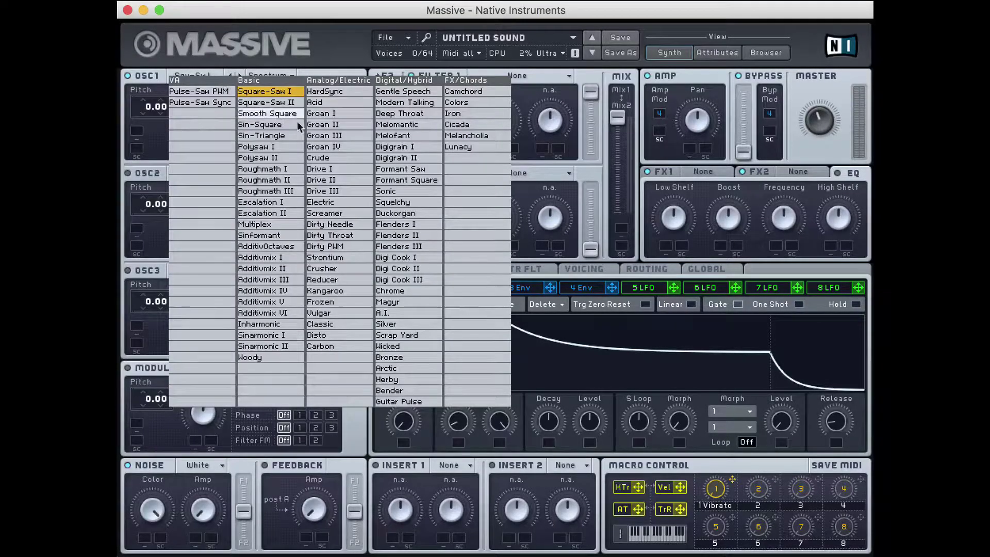
left_click(454, 104)
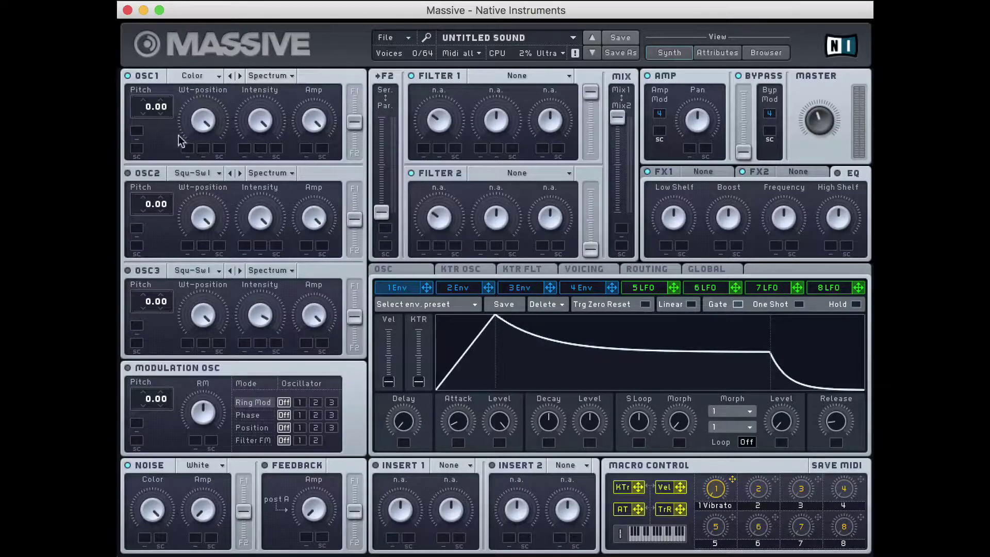
left_click(207, 171)
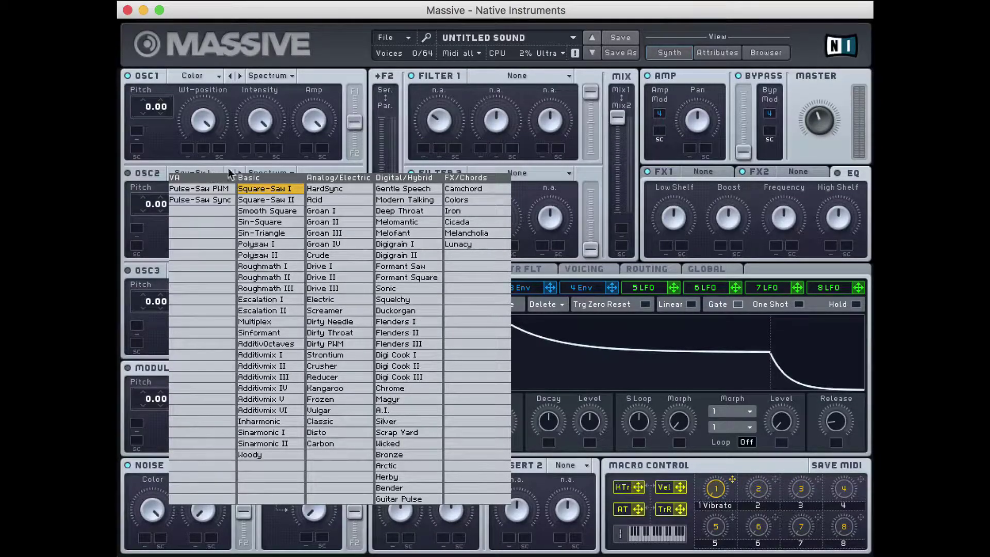
left_click(475, 189)
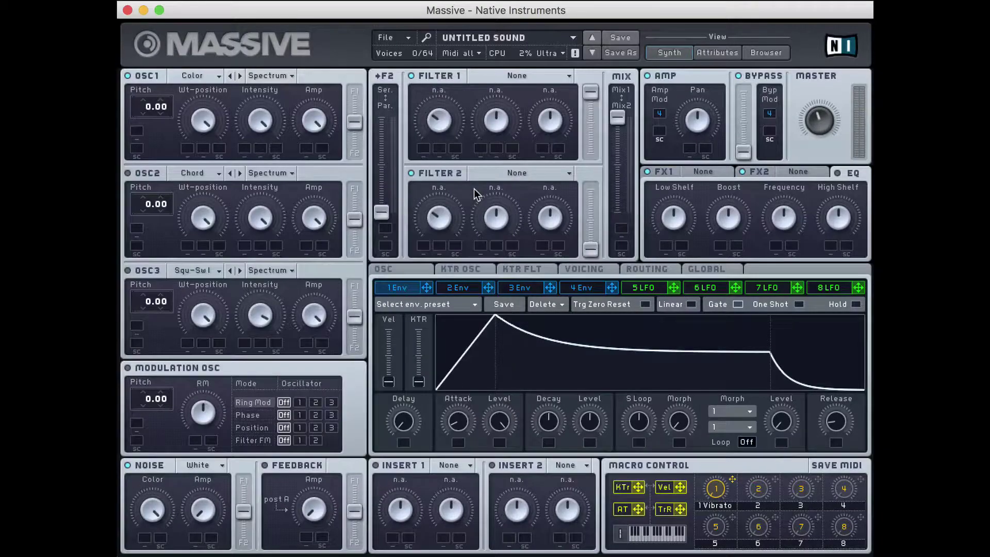
left_click(144, 173)
left_click(214, 176)
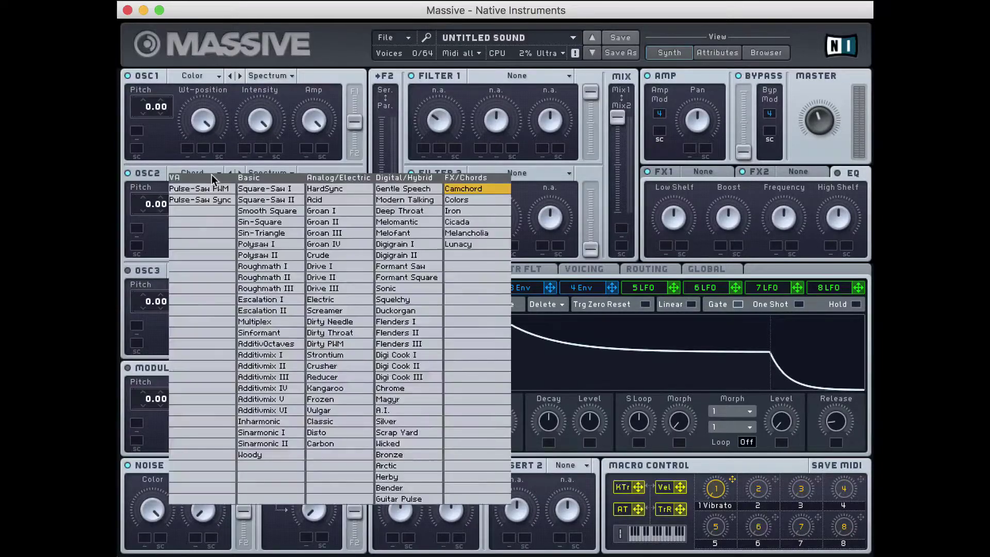
left_click(468, 190)
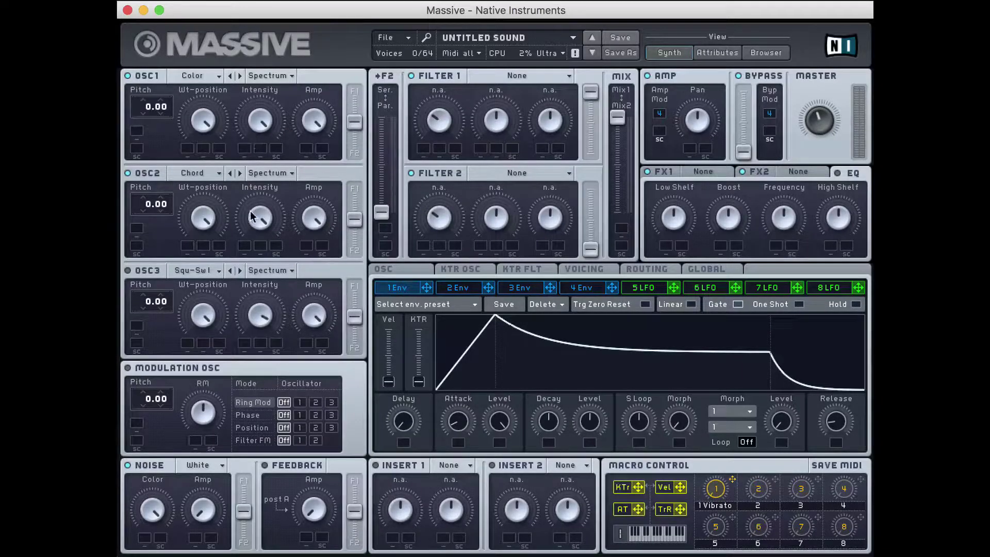
Enable OSC3 and set its wavetable to Multiplex.
left_click(156, 273)
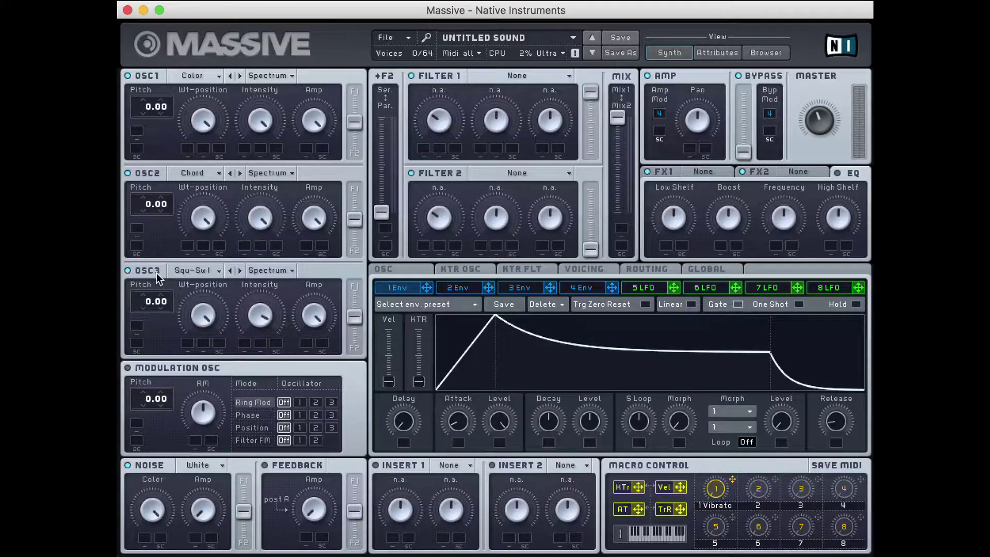
left_click(210, 274)
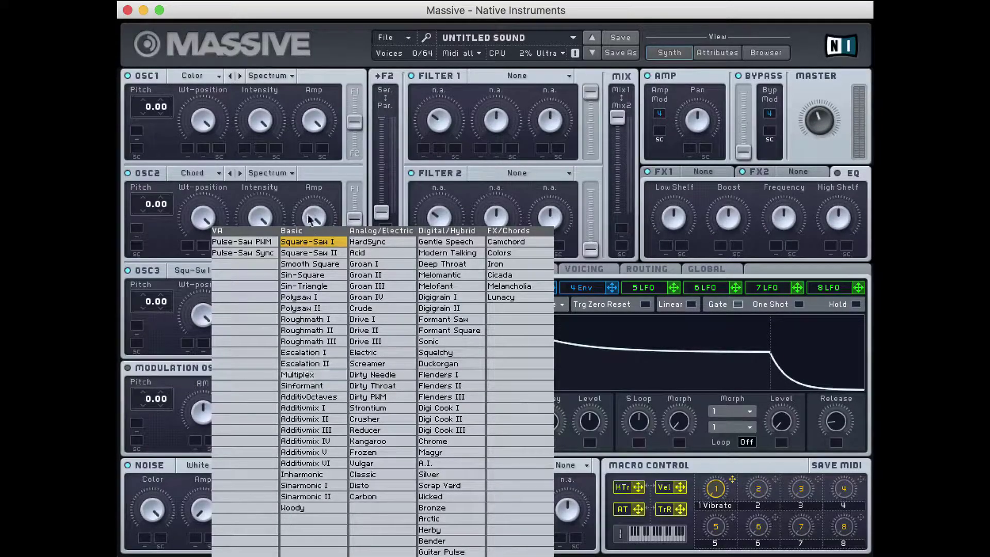
left_click(315, 374)
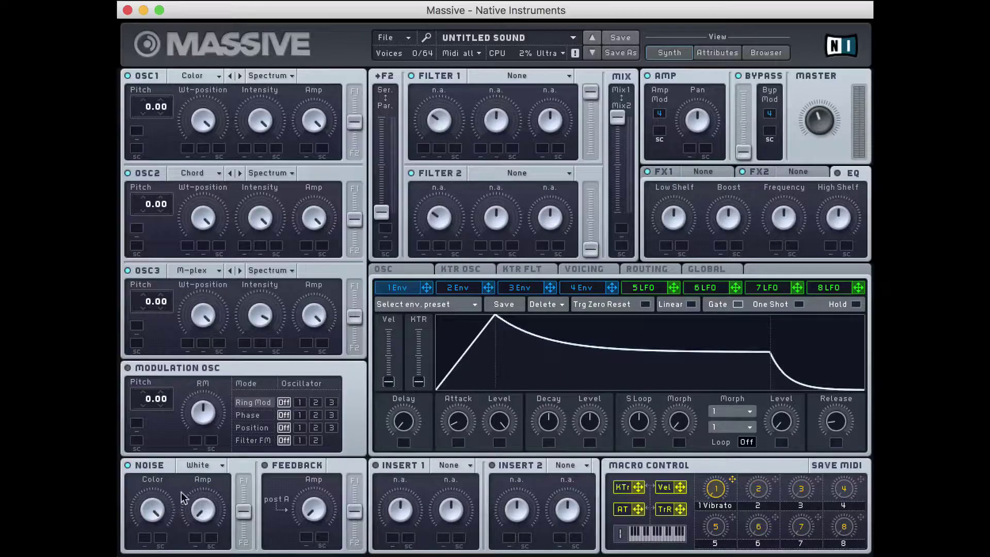
Set the noise type to Aluminium and raise the noise Amp to about the midpoint.
left_click(197, 467)
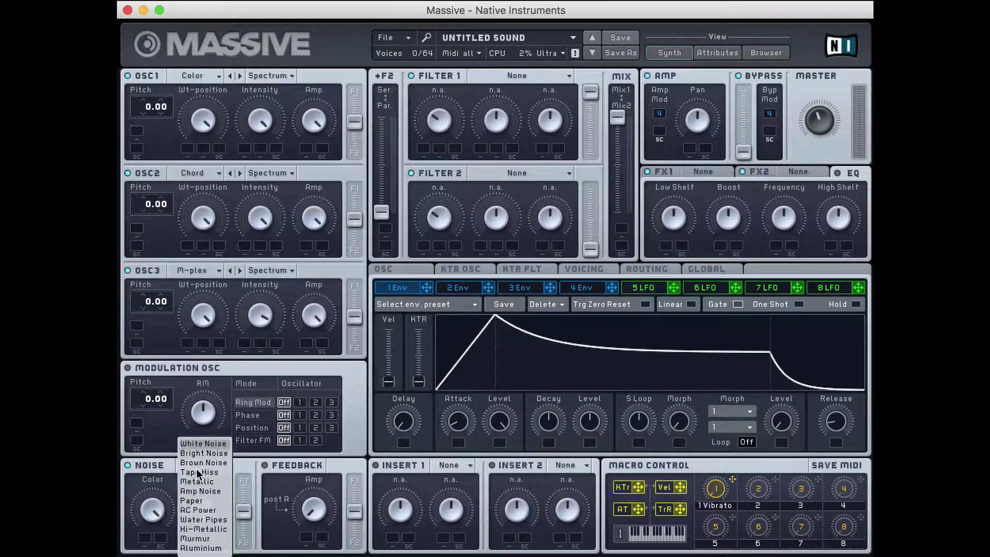
left_click(213, 548)
left_click_drag(216, 488, 207, 428)
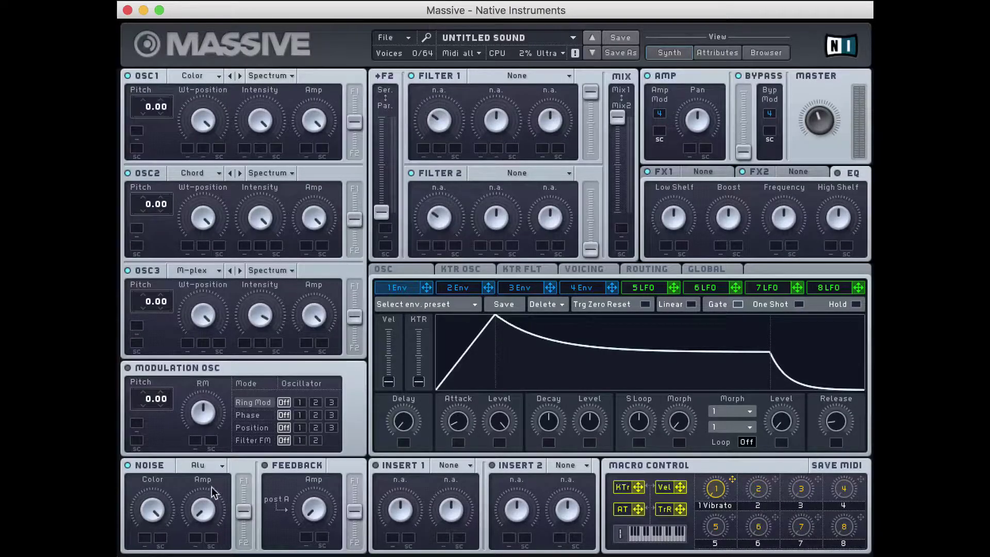
left_click_drag(211, 486, 224, 425)
Enable Feedback and set its Amp to about a quarter of its range.
left_click(305, 467)
left_click_drag(321, 504, 323, 489)
left_click_drag(313, 508, 315, 531)
left_click_drag(323, 537, 325, 516)
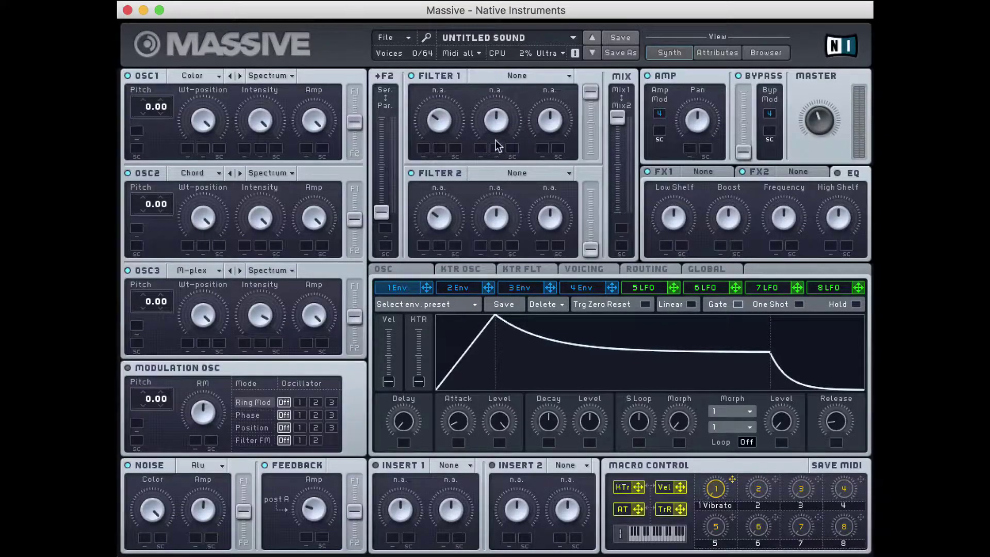
Load the Scream type in Filter 1, adjust its Cutoff, and raise Scream and Resonance to about three quarters.
left_click(512, 75)
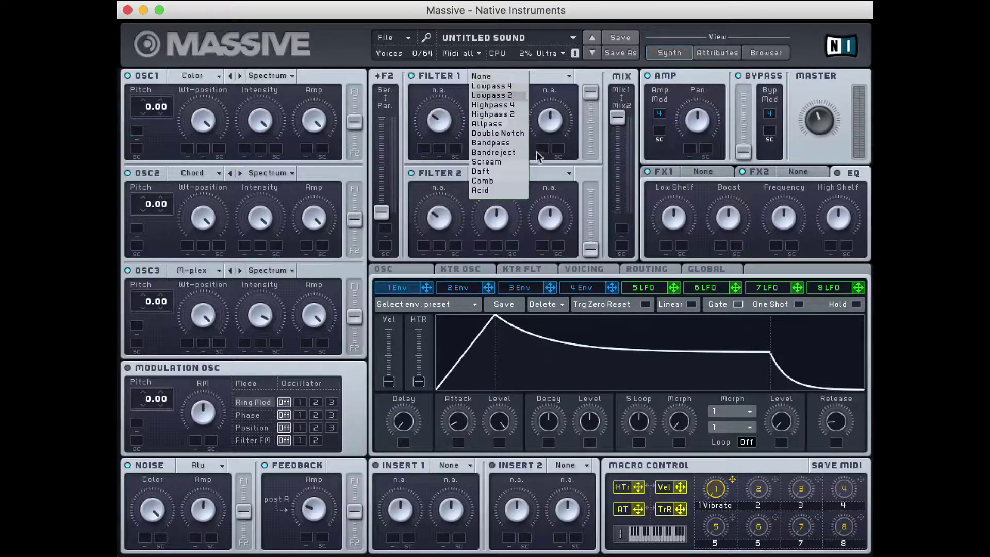
left_click(521, 163)
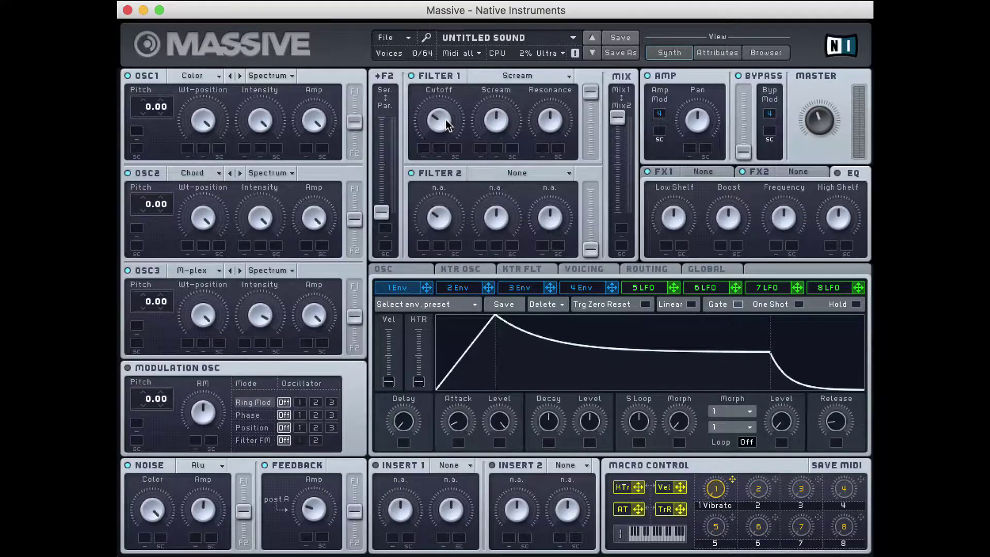
left_click_drag(448, 125, 452, 147)
left_click_drag(444, 109, 450, 168)
left_click_drag(483, 114, 493, 63)
left_click_drag(555, 129, 552, 94)
Set the OSC2 pitch to -9.00 and the OSC3 pitch to 2.00.
scroll(149, 211, "down", 4)
scroll(149, 211, "down", 1)
scroll(144, 293, "up", 2)
Set Filter 2 to Bandreject at full output, shift the filter mix slightly toward Mix2, lower its Bandwidth and raise its Resonance.
left_click(514, 175)
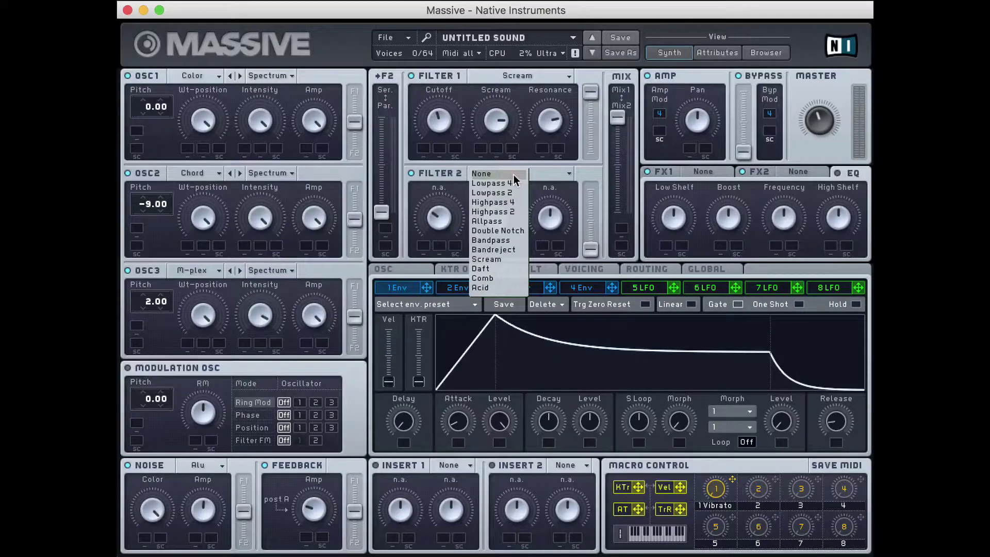
left_click(513, 250)
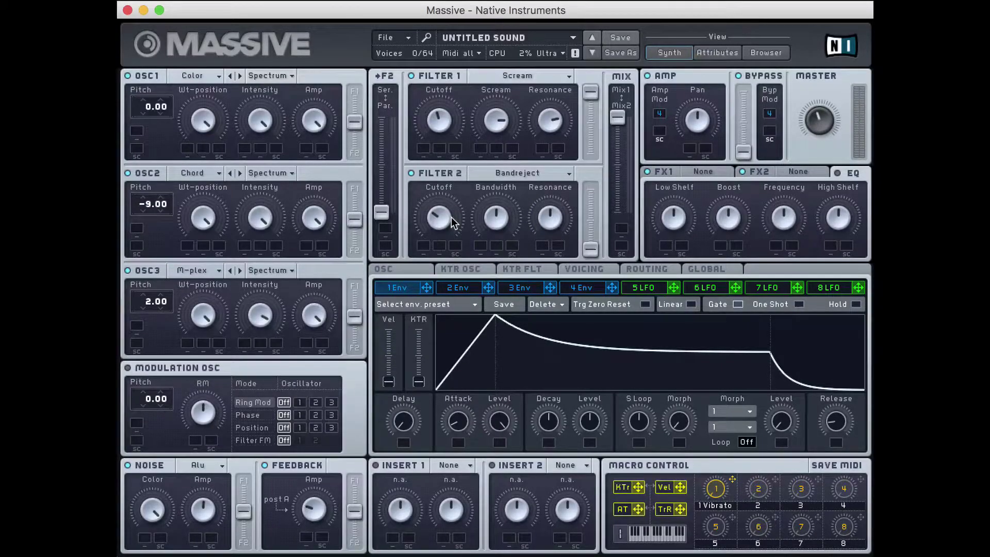
left_click_drag(589, 255, 589, 178)
left_click_drag(623, 120, 622, 145)
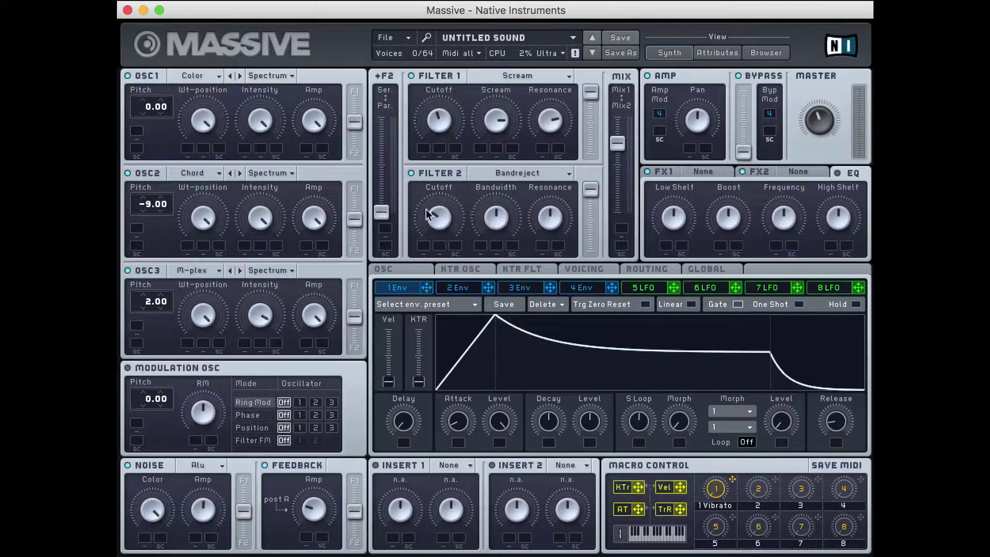
left_click_drag(448, 215, 499, 238)
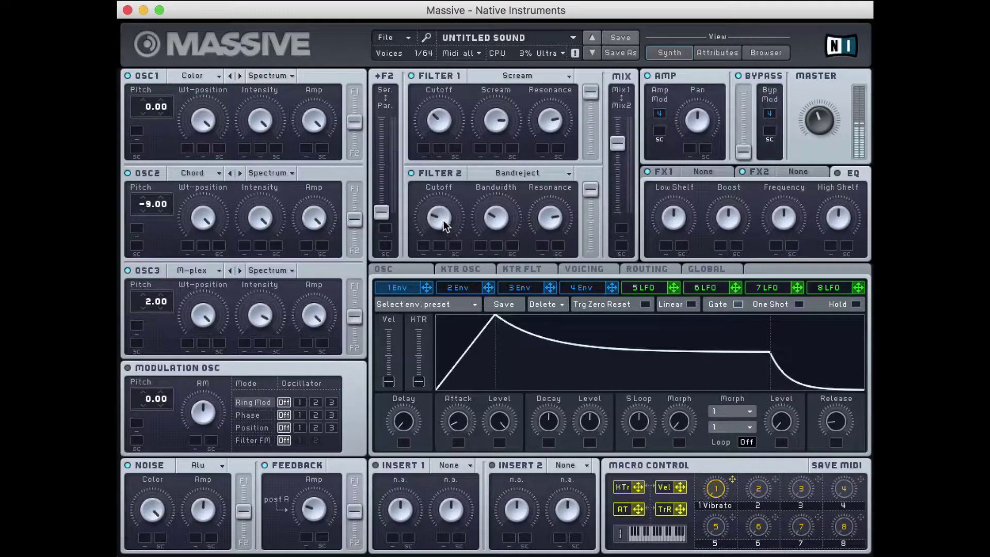
left_click(431, 173)
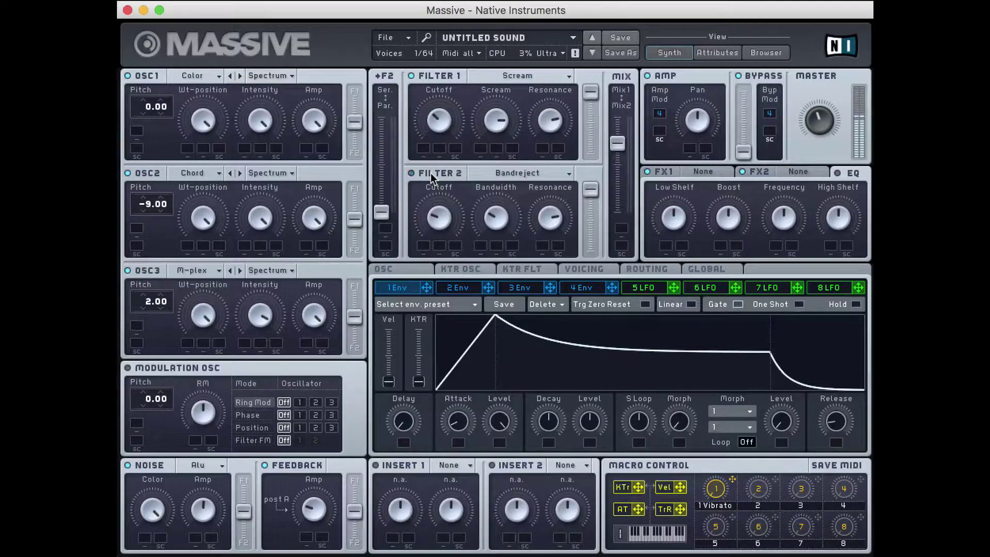
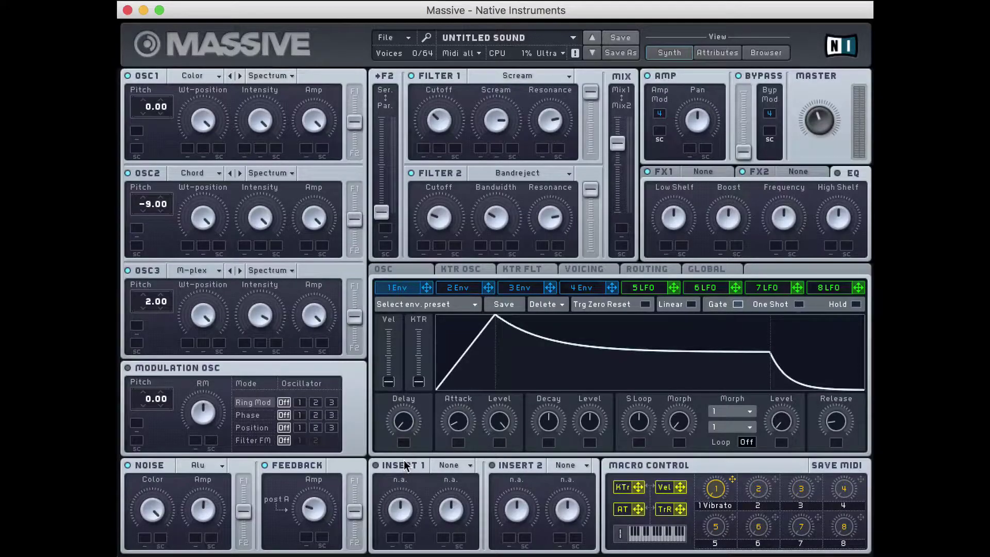
Enable both inserts, load Frequency Shifter in Insert 1, and raise its Pitch and Dry/Wet slightly above the midpoint.
left_click(376, 465)
left_click(499, 464)
left_click(452, 464)
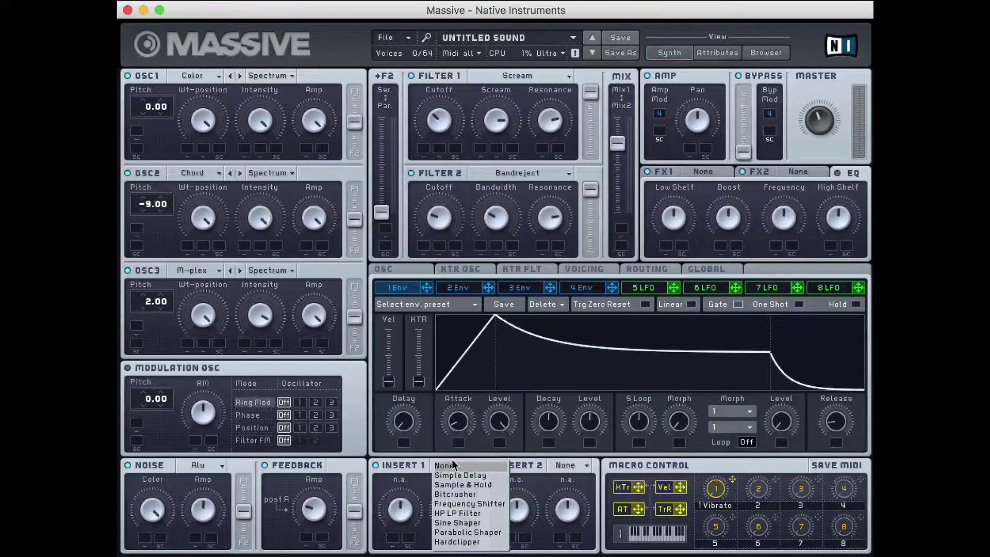
left_click(470, 504)
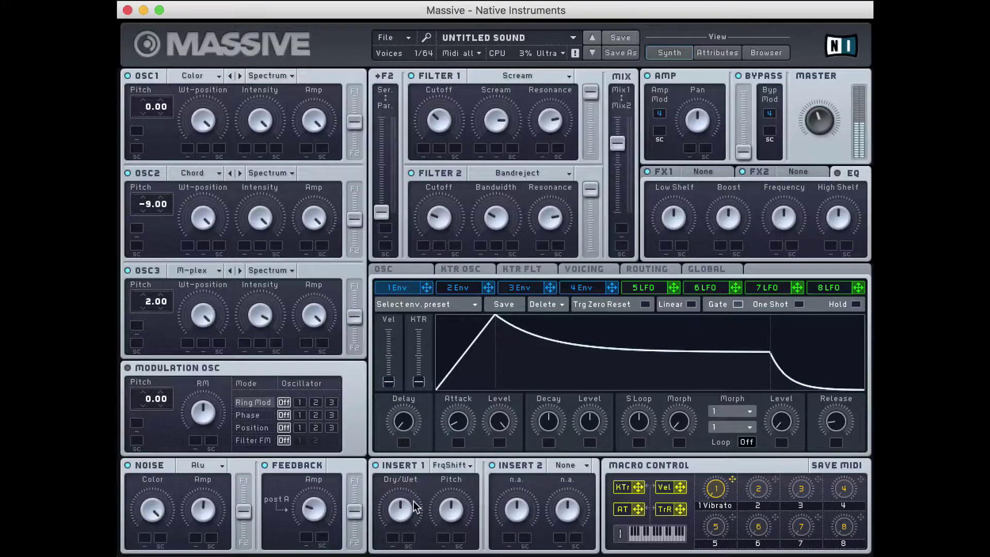
left_click_drag(439, 516, 459, 474)
mouse_move(400, 505)
left_mouse_down()
mouse_move(398, 460)
mouse_move(410, 490)
left_mouse_up()
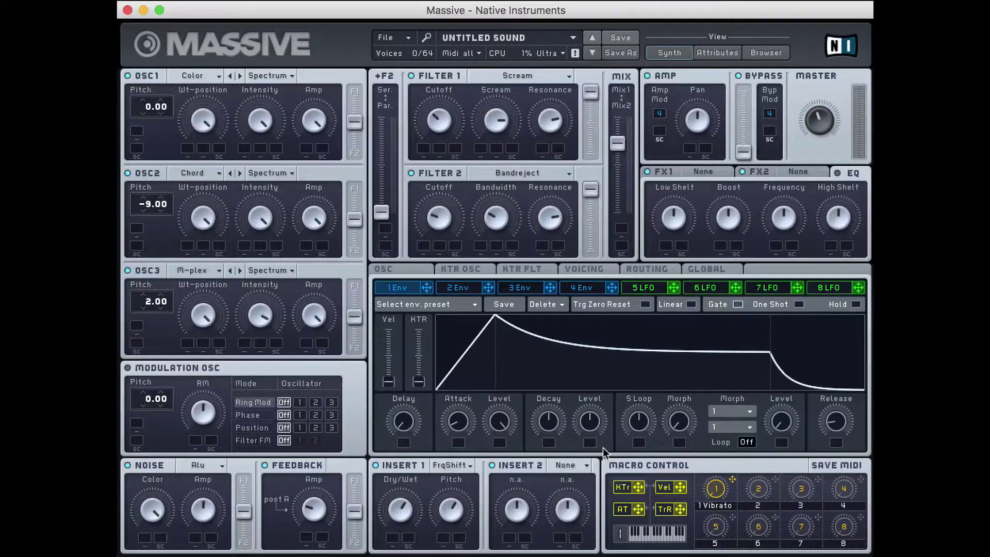
Load the Sine Shaper in Insert 2 and lower its Dry/Wet to slightly below the midpoint.
left_click(581, 462)
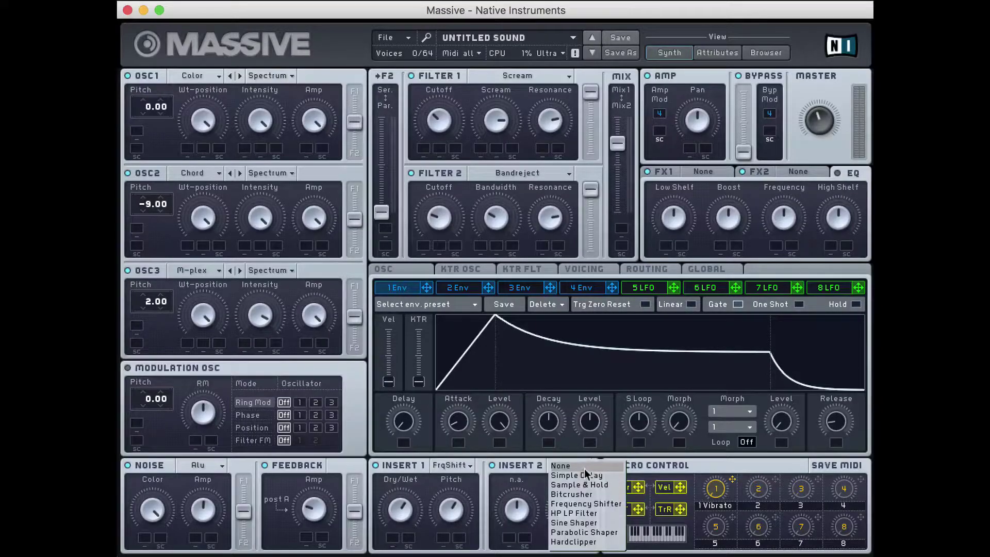
left_click(589, 523)
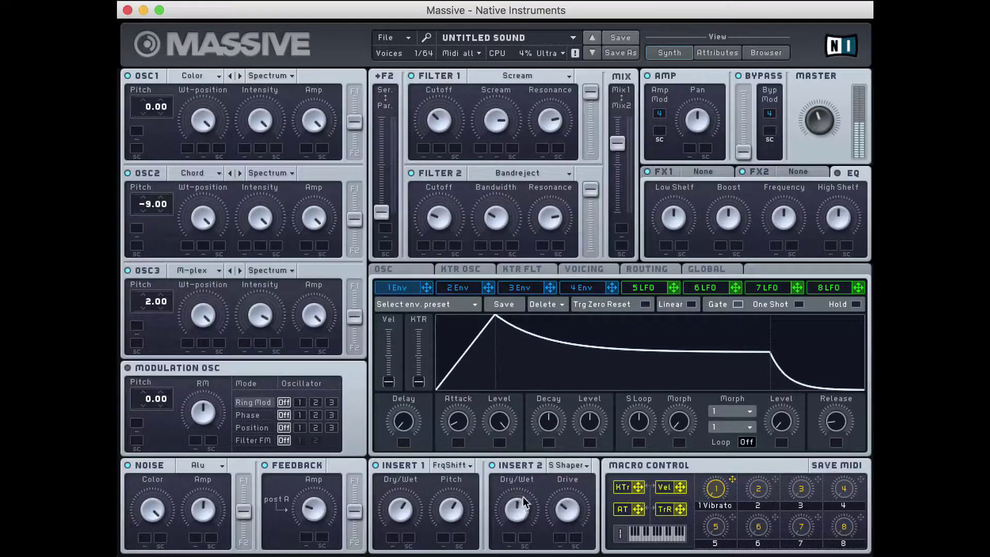
left_click_drag(524, 503, 531, 524)
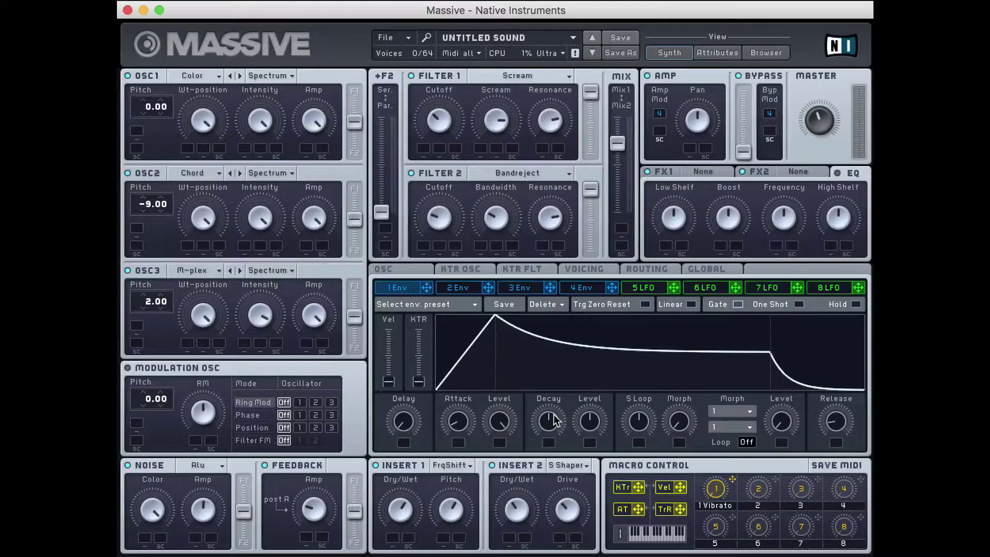
Load the Reverb effect in the FX1 slot.
left_click(710, 171)
left_click(784, 170)
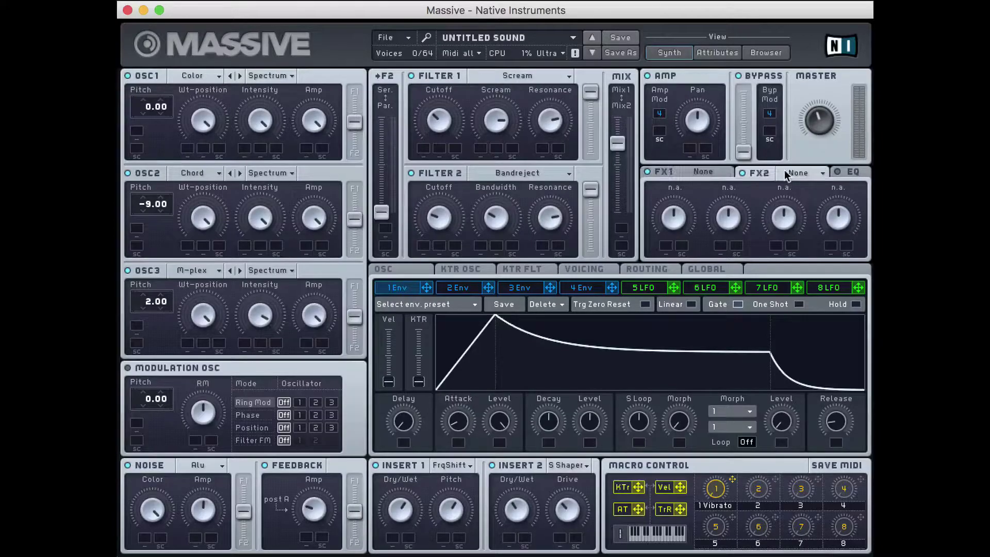
left_click(711, 177)
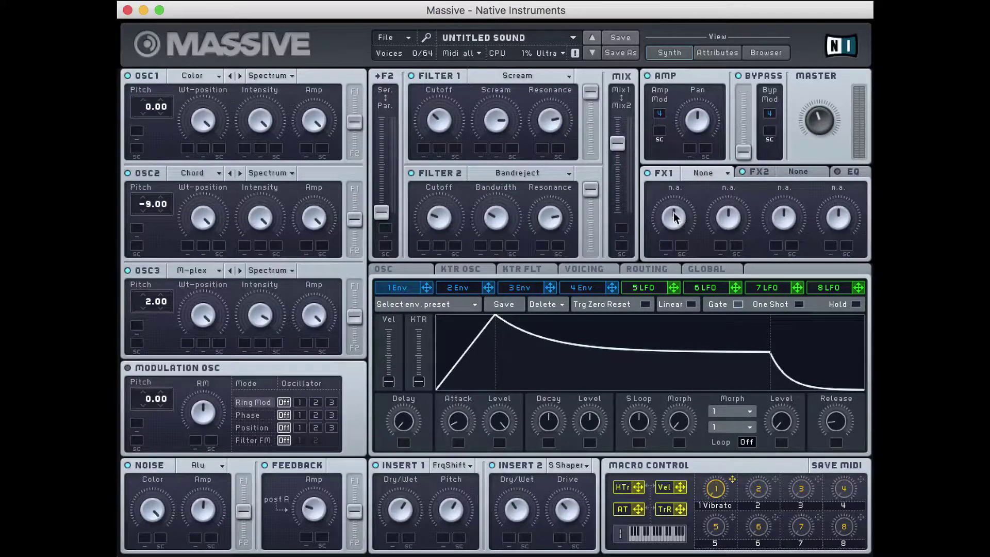
left_click(697, 172)
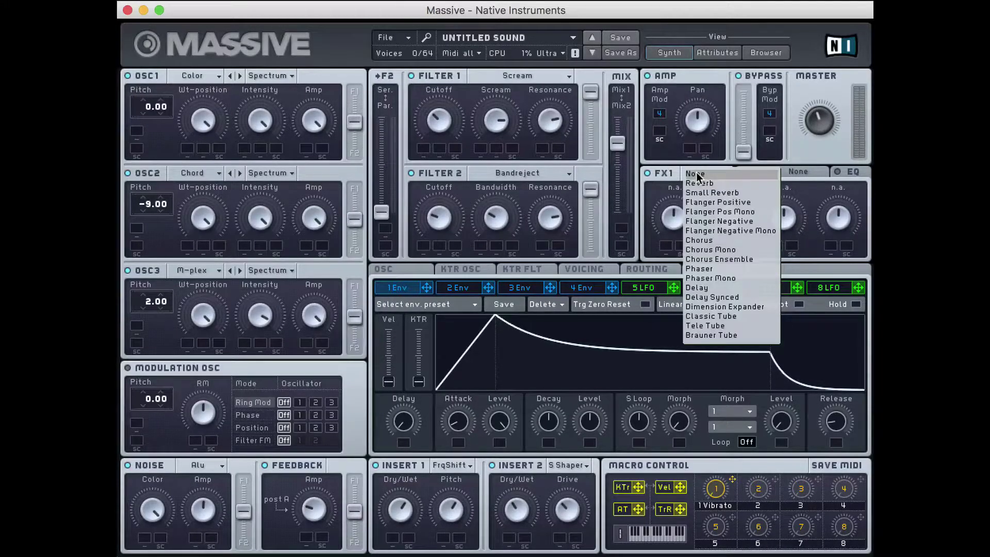
left_click(702, 181)
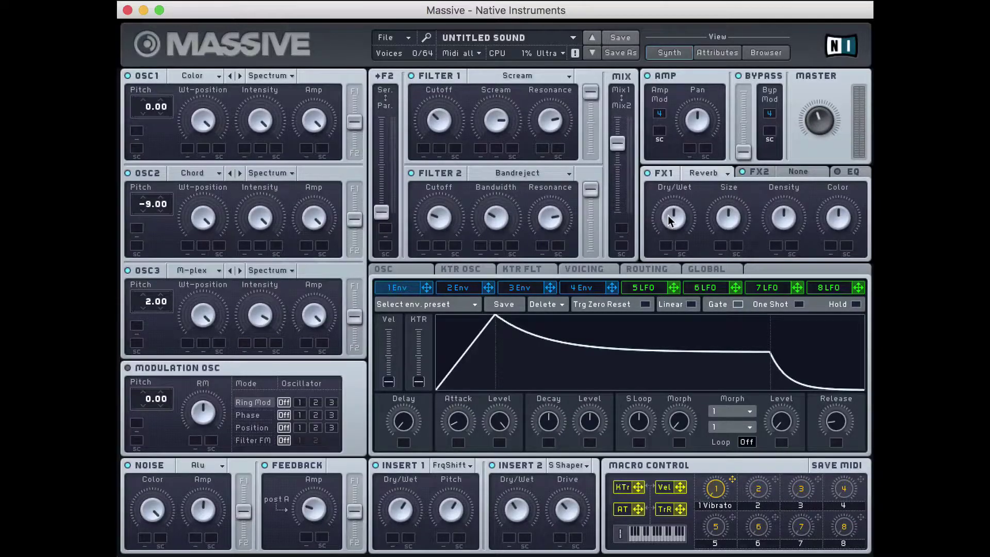
Shape the reverb with Dry/Wet at about three quarters, Size near the midpoint, Density slightly raised and Color lowered.
left_click_drag(669, 221, 723, 242)
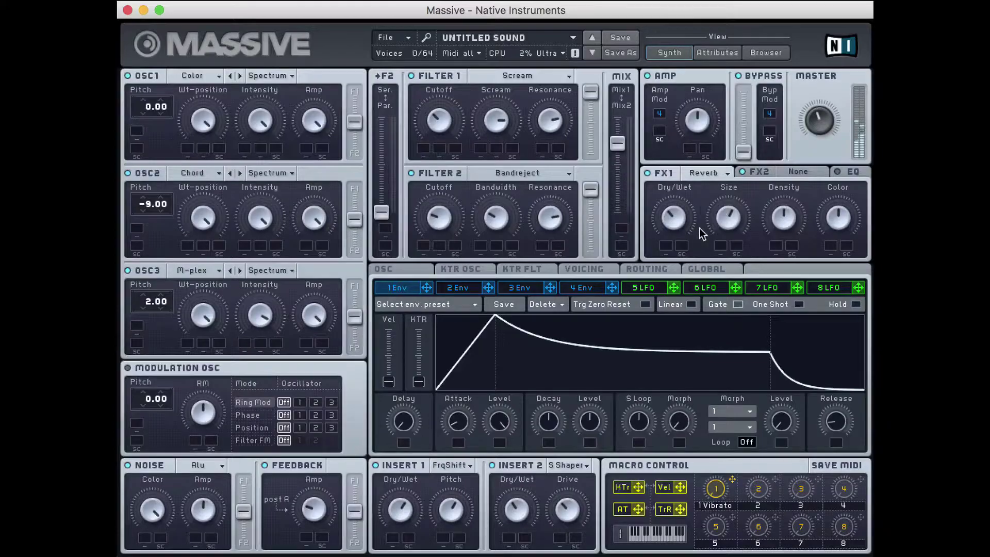
mouse_move(732, 214)
left_mouse_down()
mouse_move(742, 231)
mouse_move(737, 274)
mouse_move(733, 197)
left_mouse_up()
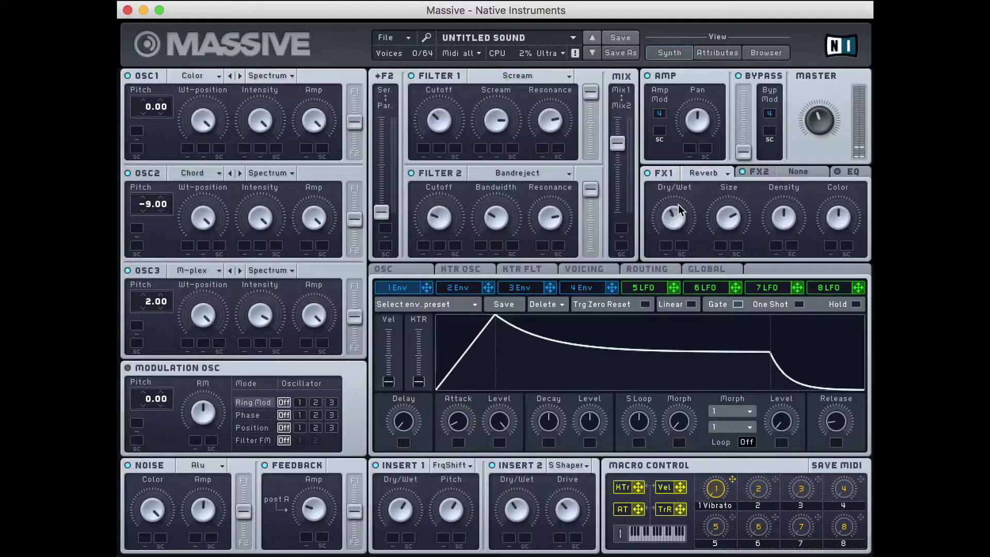
left_click_drag(788, 221, 788, 209)
left_click_drag(838, 217, 835, 238)
left_click_drag(683, 227, 688, 202)
left_click_drag(739, 235, 737, 250)
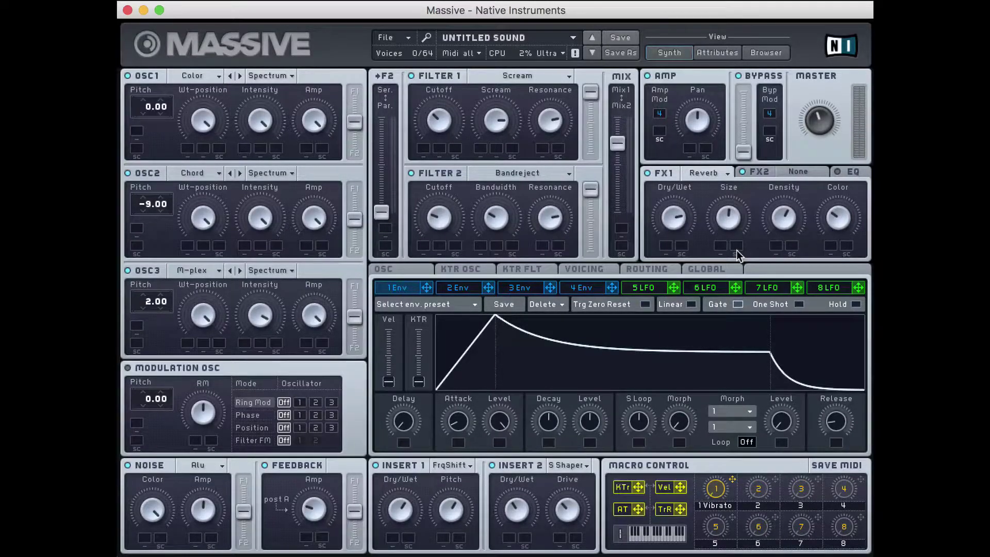
Load Dimension Expander in the FX2 slot, with Dry/Wet at about three quarters and Size raised well above the midpoint.
left_click(786, 174)
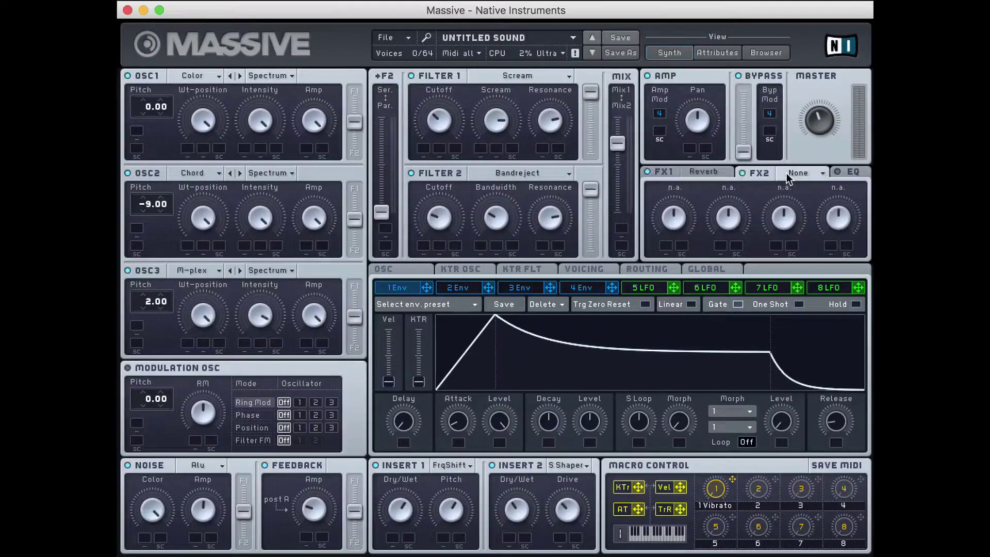
left_click(797, 174)
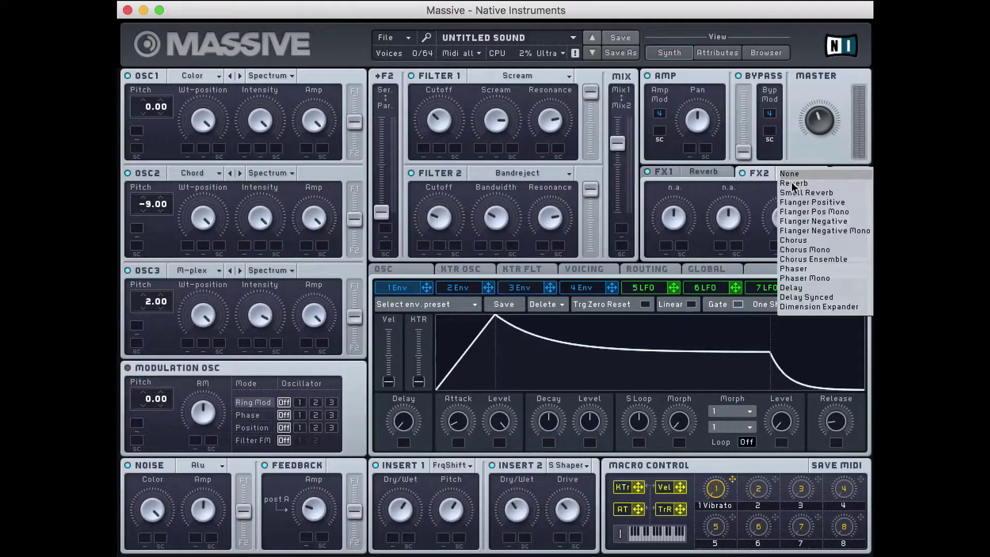
left_click(807, 307)
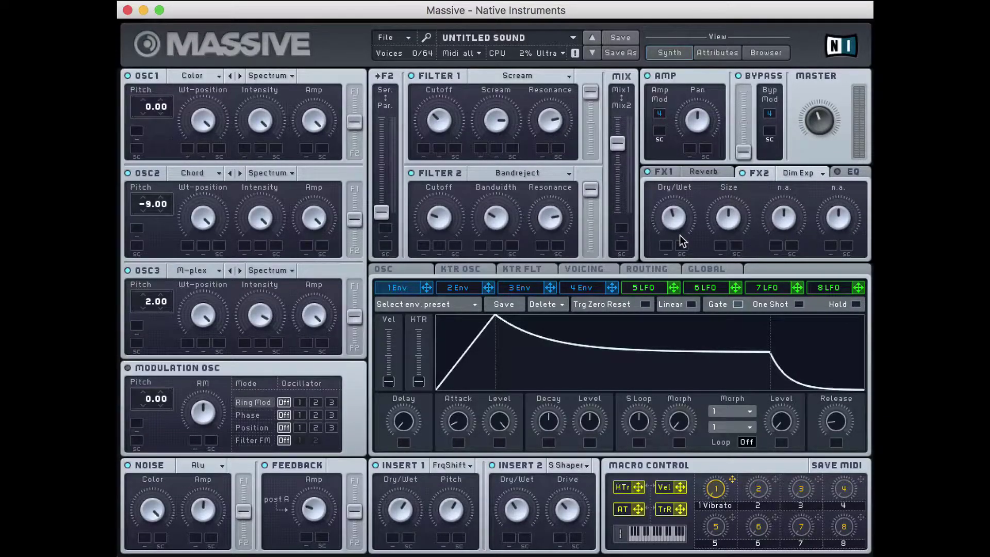
left_click_drag(679, 236, 680, 256)
left_click_drag(732, 234, 729, 188)
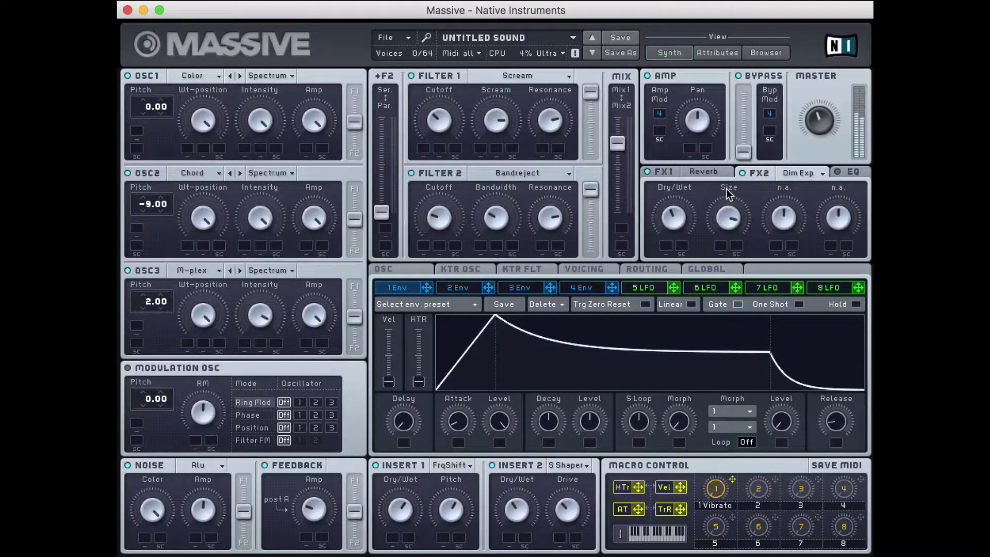
left_click_drag(689, 217, 678, 236)
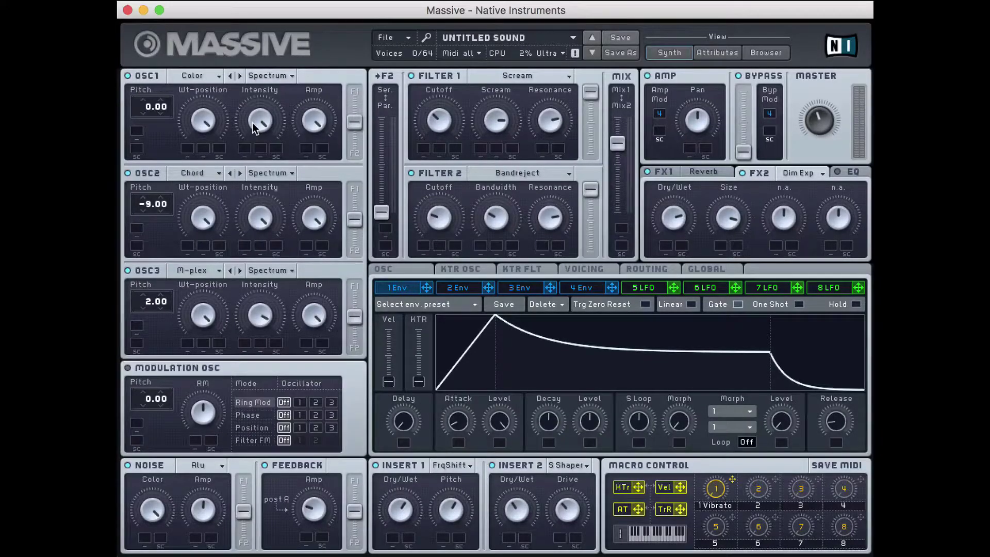
Set OSC1 and OSC2 Wt-position to about midpoint and three quarters, OSC2 Intensity near midpoint and OSC3 Intensity below midpoint.
left_click_drag(217, 128, 214, 196)
scroll(212, 137, "up", 2)
left_click_drag(206, 230, 206, 253)
left_click_drag(261, 218, 258, 266)
left_click_drag(279, 191, 268, 235)
left_click_drag(268, 316, 268, 325)
left_click_drag(263, 361, 260, 402)
Lengthen Envelope 1's attack to about one third and assign it to OSC1's lowered Amp with an upward modulation range.
left_click_drag(457, 422, 457, 382)
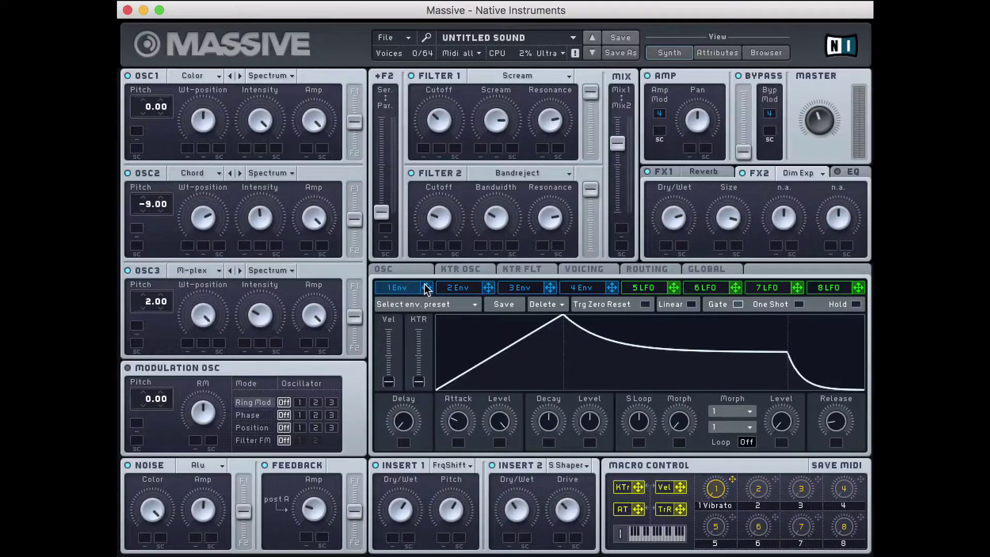
left_click_drag(426, 289, 312, 154)
left_click_drag(311, 149, 311, 149)
left_click_drag(310, 150, 310, 150)
left_click_drag(307, 107, 311, 96)
mouse_move(308, 151)
left_mouse_down()
mouse_move(310, 252)
mouse_move(301, 122)
mouse_move(302, 268)
mouse_move(301, 156)
left_mouse_up()
mouse_move(315, 119)
left_mouse_down()
mouse_move(316, 132)
mouse_move(311, 118)
left_mouse_up()
left_click_drag(312, 111, 325, 135)
left_click_drag(460, 427, 453, 421)
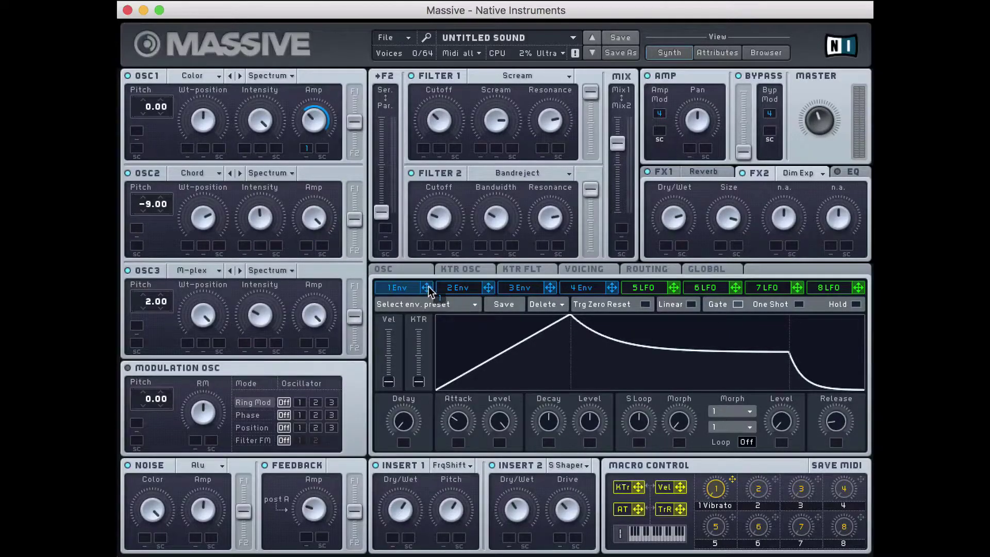
Modulate the lowered OSC2 and OSC3 Amp levels upward with Envelope 1 and shorten its attack slightly.
left_click_drag(428, 290, 334, 341)
left_click_drag(307, 246, 312, 156)
left_click_drag(429, 292, 321, 395)
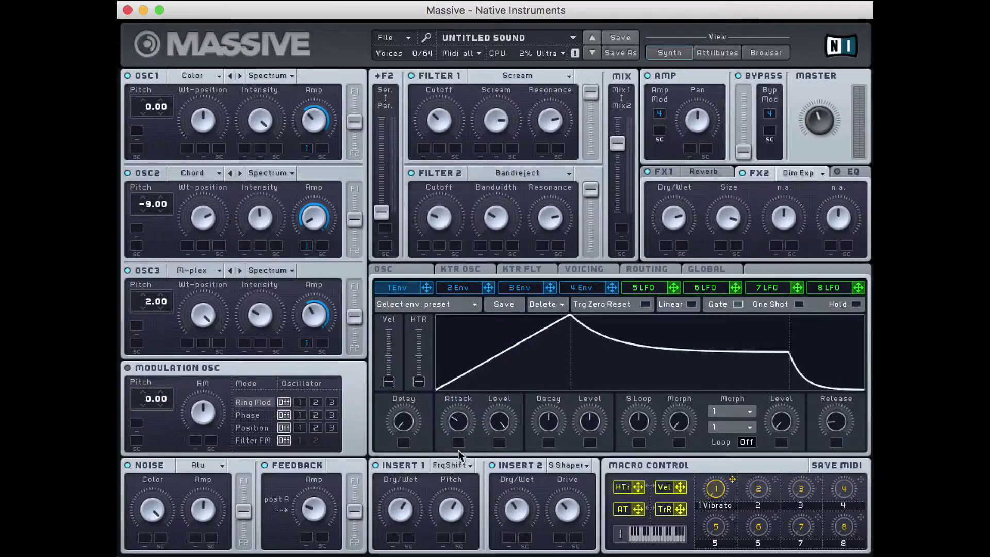
left_click_drag(458, 427, 457, 434)
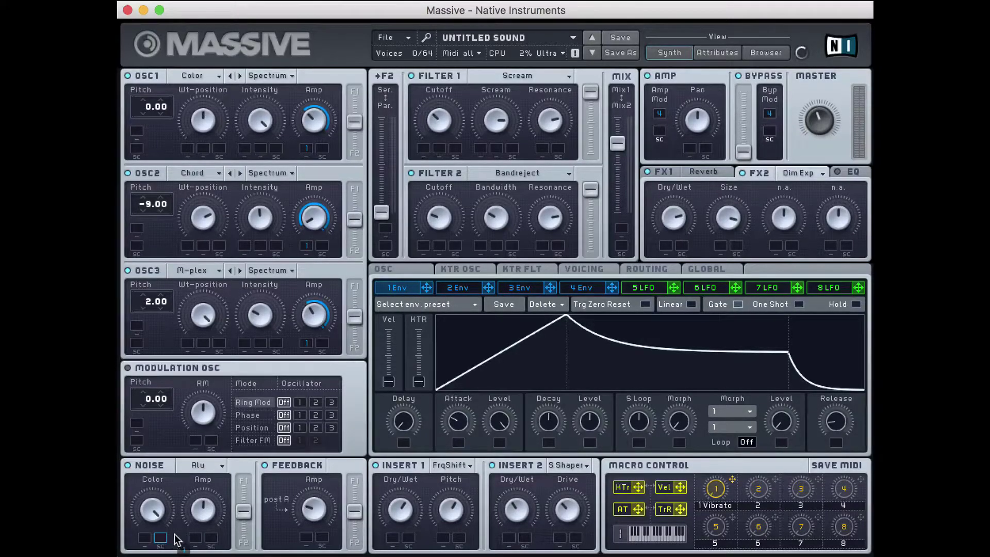
Lower the noise Amp to about one quarter, modulate it upward with Envelope 1, and reduce the noise Color.
left_click_drag(195, 508, 205, 556)
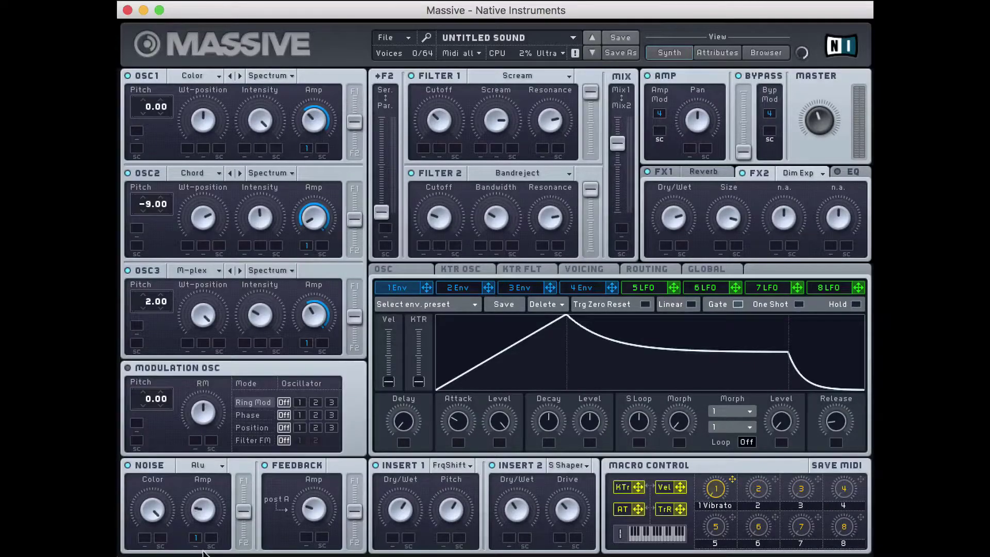
left_click_drag(201, 543, 201, 465)
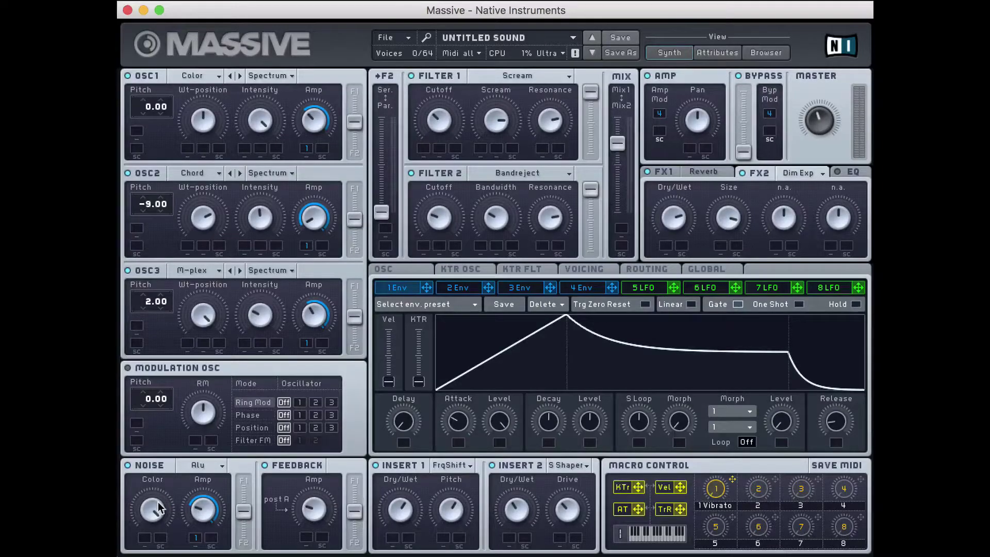
left_click_drag(158, 502, 158, 495)
Modulate the Dry/Wet of Insert 1 and Insert 2 upward with Envelope 1 and lower the noise Color further.
mouse_move(432, 290)
left_mouse_down()
mouse_move(422, 540)
mouse_move(391, 543)
mouse_move(433, 293)
left_mouse_up()
left_click_drag(432, 291, 394, 539)
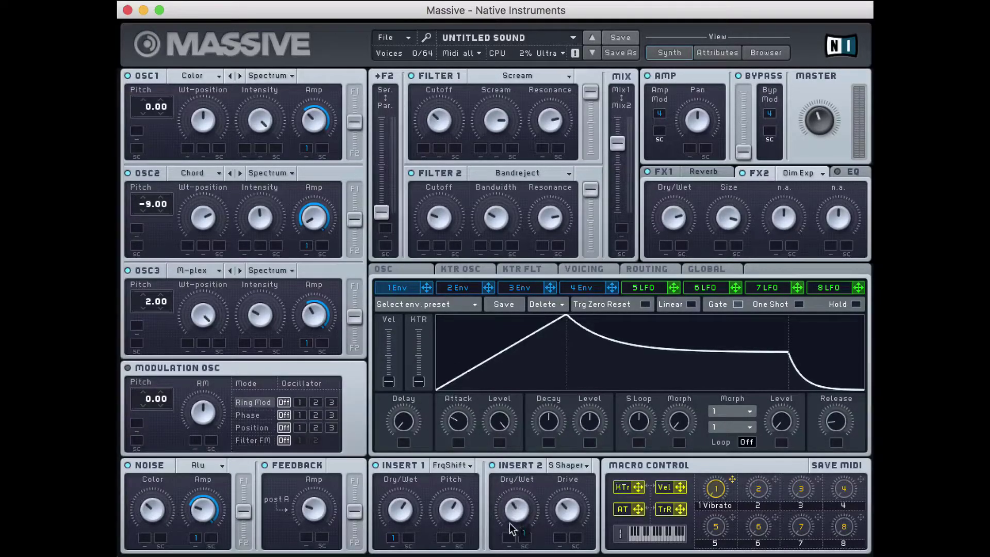
left_click_drag(511, 538, 510, 538)
left_click_drag(396, 541, 400, 448)
left_click_drag(510, 539, 512, 385)
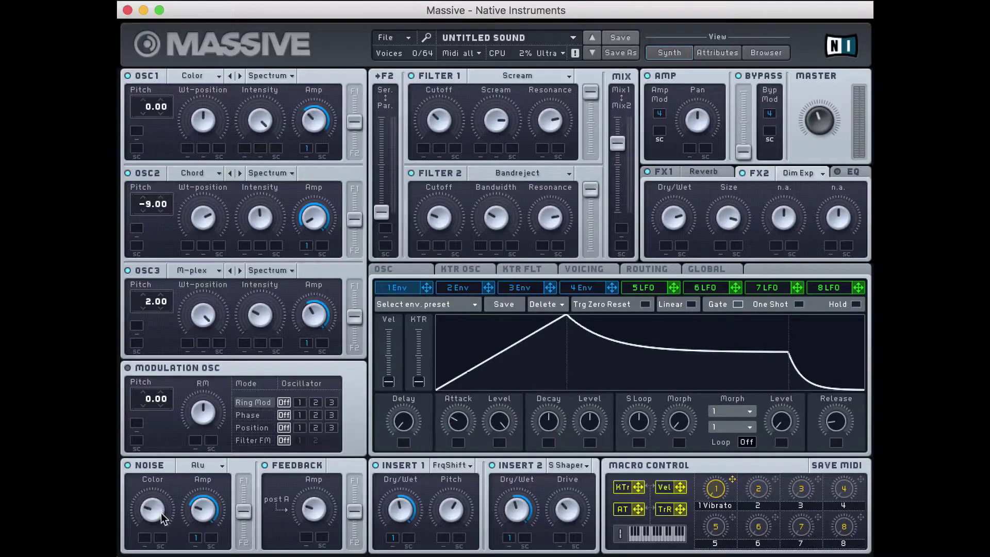
left_click_drag(161, 514, 162, 528)
Set the voicing to 4 unisono voices and enable the Pitch Cutoff and Wavetable Position spreads.
left_click(610, 271)
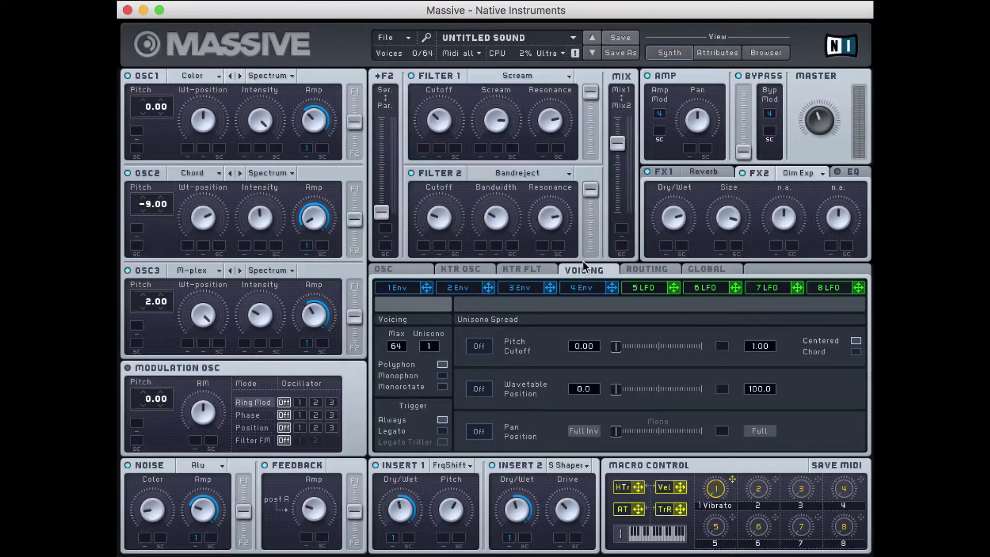
double_click(436, 349)
type("4")
left_click(484, 347)
left_click(480, 390)
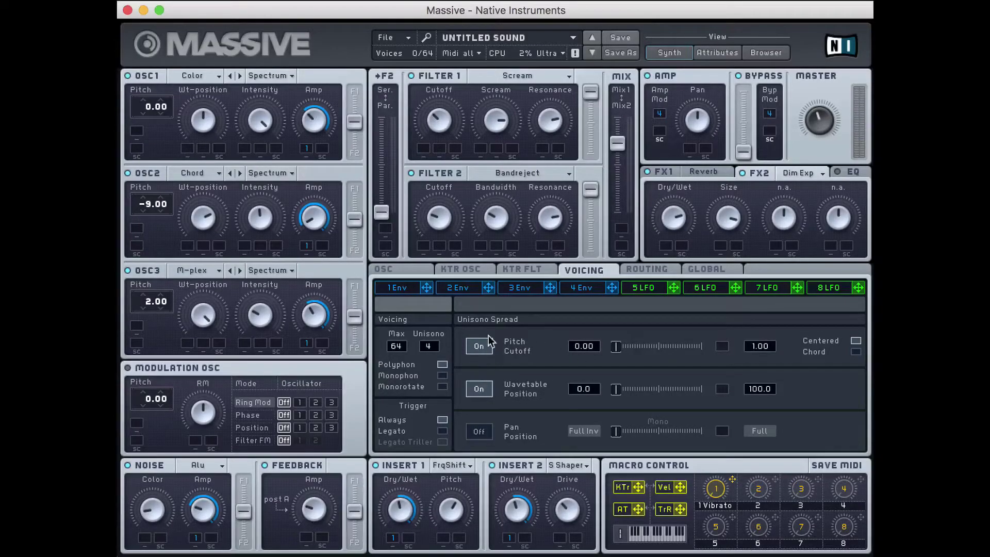
Set the Pitch Cutoff spread slightly below the midpoint and the Wavetable Position spread to about one third.
left_click_drag(614, 347, 634, 350)
left_click_drag(618, 388, 651, 390)
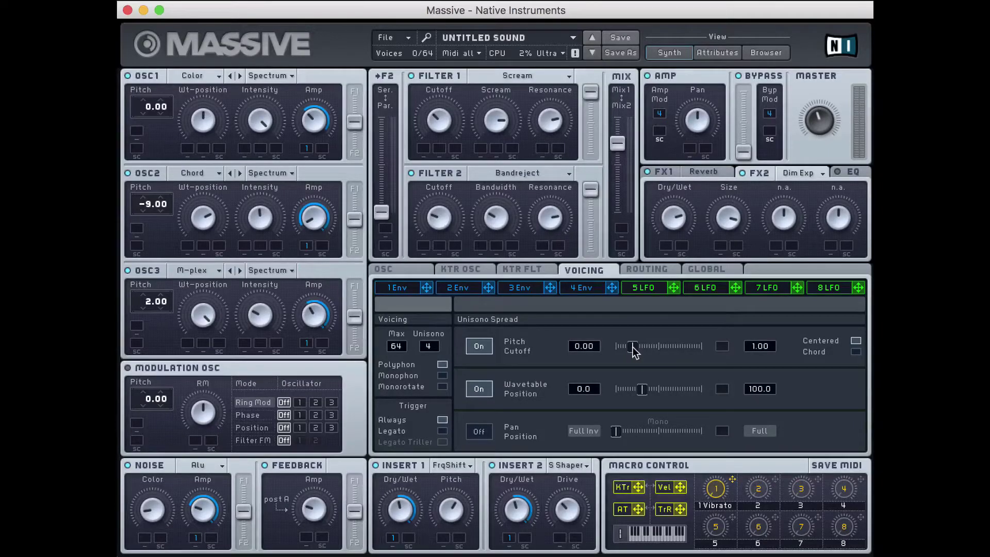
left_click_drag(634, 350, 653, 360)
left_click_drag(639, 385, 644, 389)
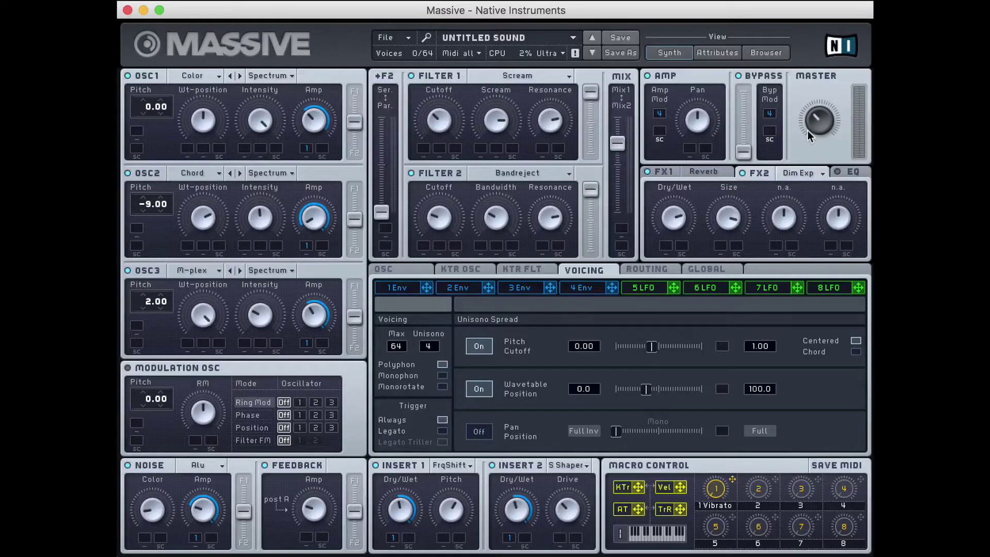
Enable the EQ, lower Low Shelf and Boost, and raise Frequency slightly and High Shelf to about three quarters.
left_click(845, 172)
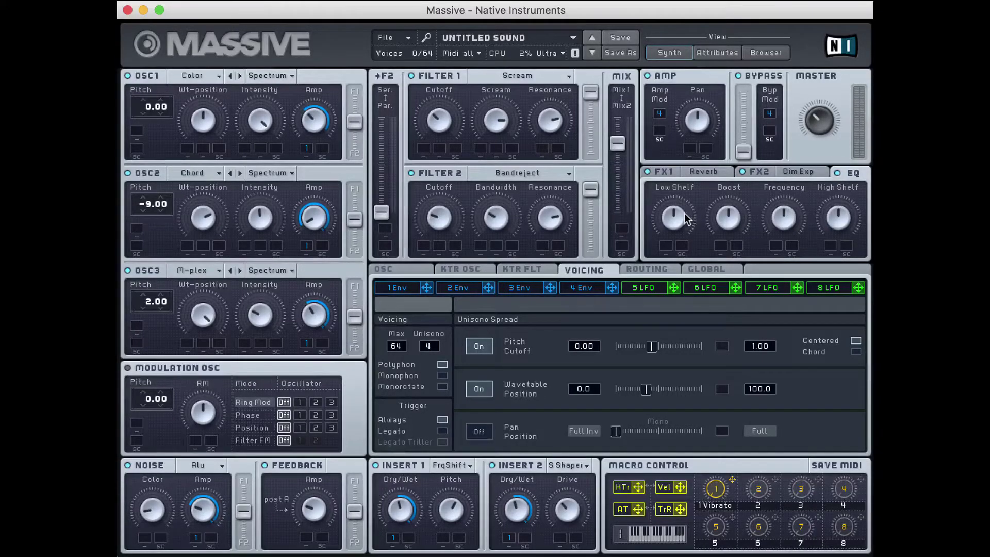
left_click_drag(689, 219, 718, 249)
left_click_drag(828, 217, 828, 211)
left_click_drag(834, 225, 834, 212)
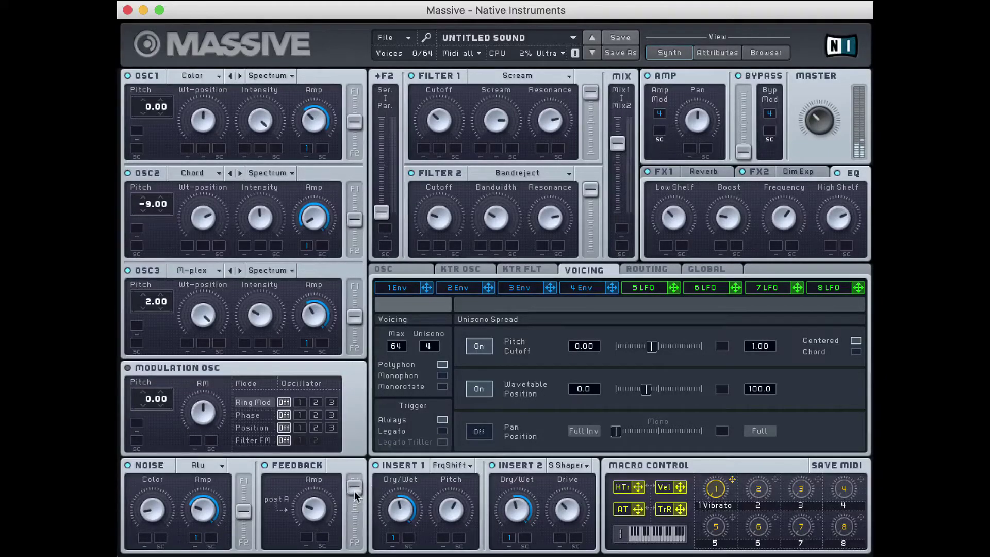
Adjust the feedback's filter routing to just above the middle, slightly toward F1.
left_click_drag(354, 491, 354, 487)
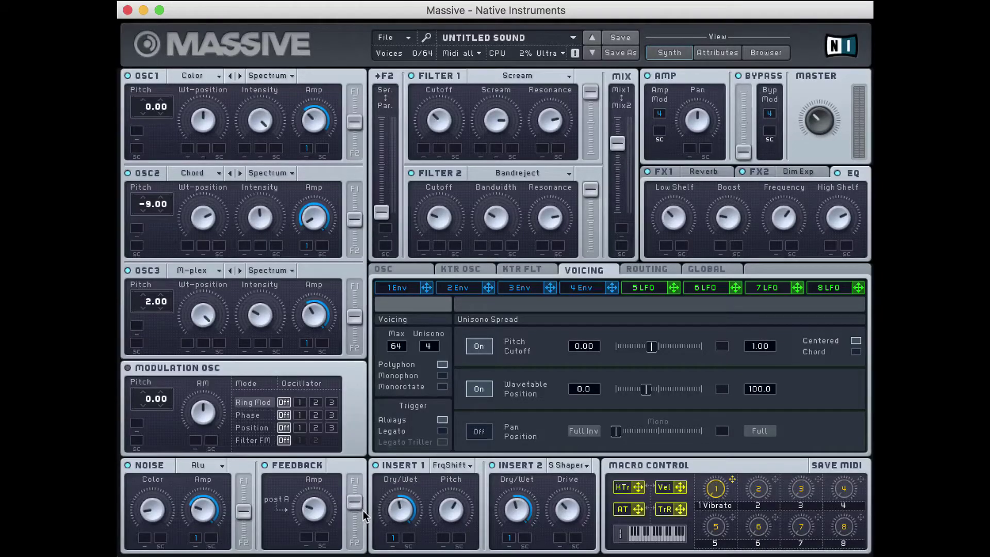
mouse_move(359, 518)
left_mouse_down()
mouse_move(355, 553)
mouse_move(355, 523)
left_mouse_up()
left_click_drag(355, 477, 355, 511)
Turn off the noise oscillator and lower the master volume to about one quarter.
left_click(155, 468)
left_click_drag(825, 119, 828, 101)
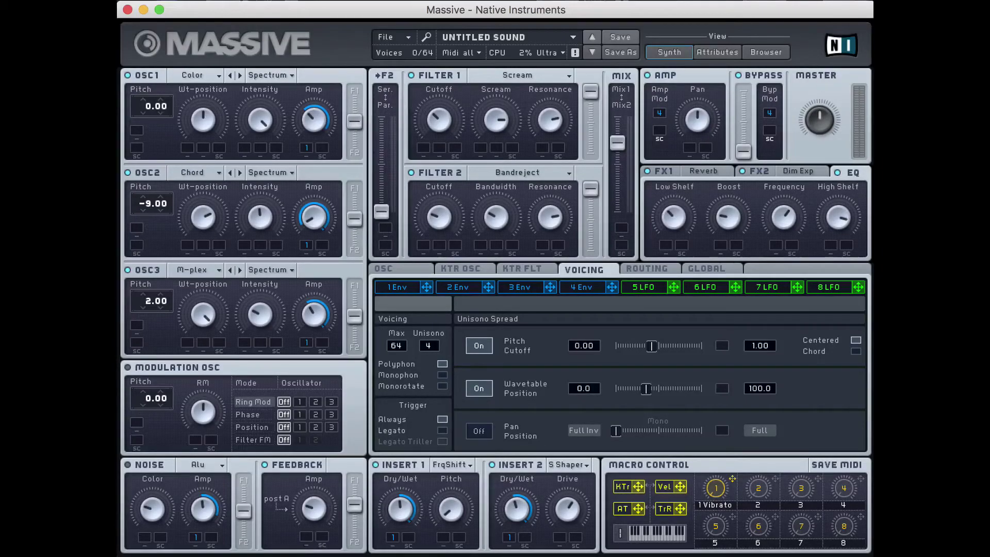
left_click_drag(814, 128, 814, 157)
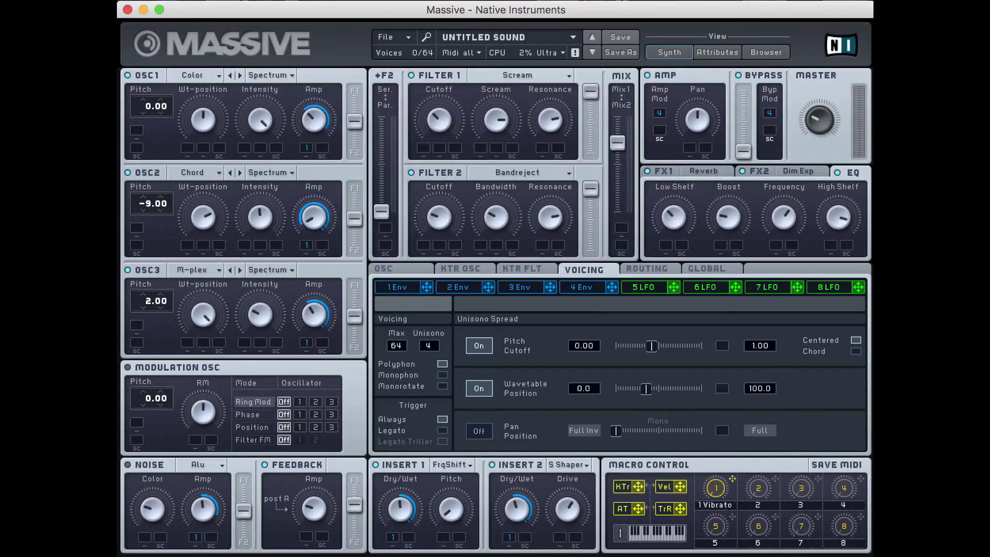